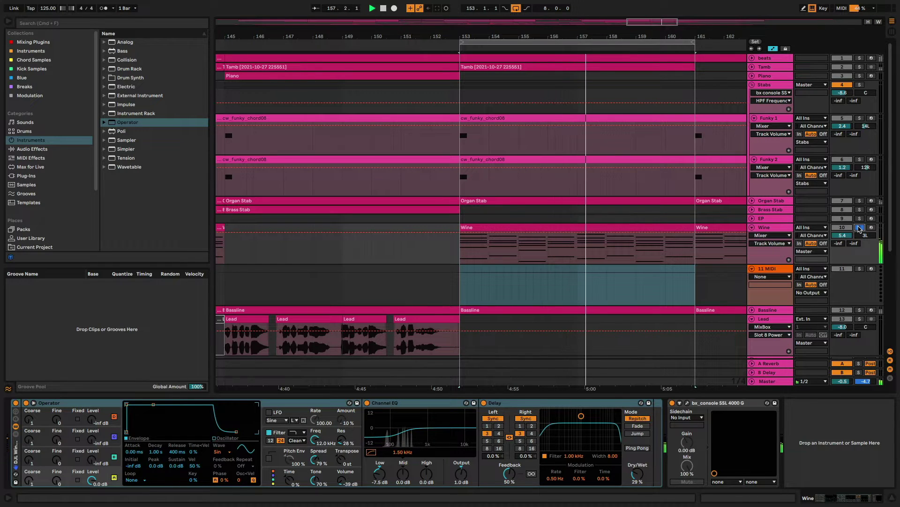
Step: Turn off solo on the Wine track and play the looped section with the full mix
{"action": "left_click", "coordinate": [860, 228]}
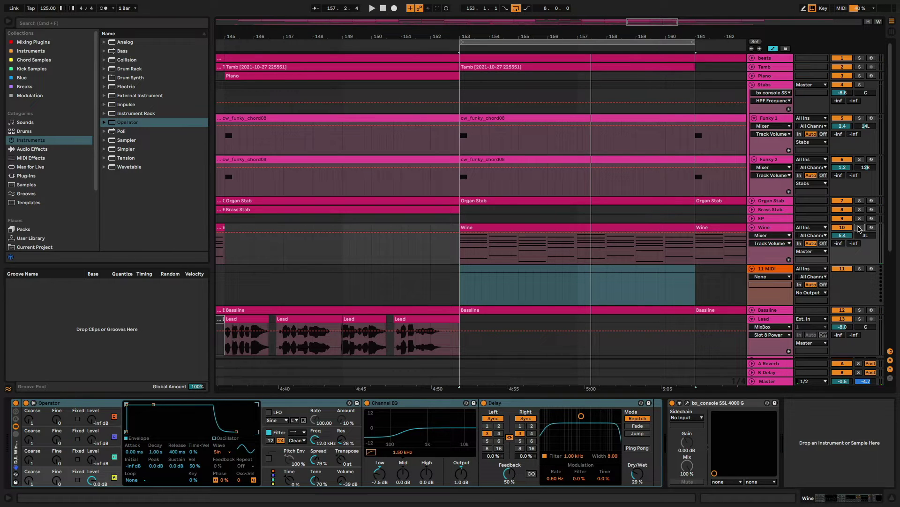
{"action": "key", "text": "space"}
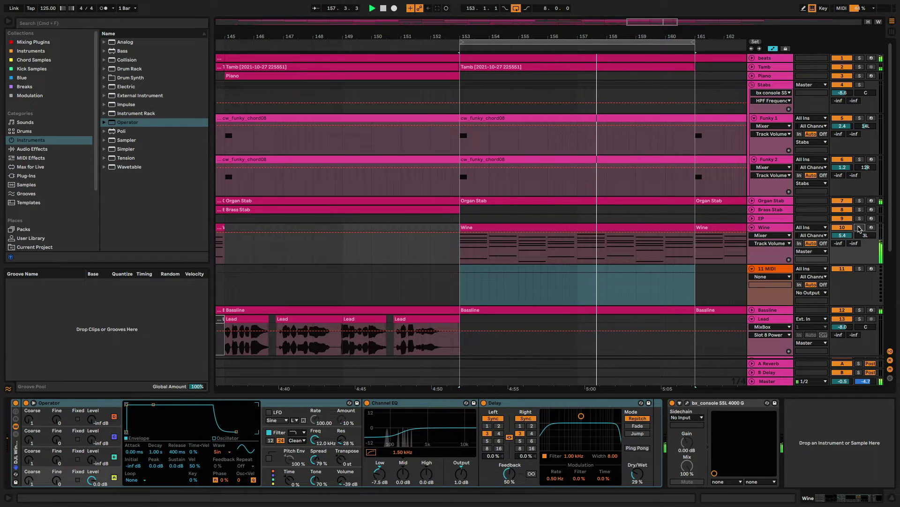
{"action": "key", "text": "space"}
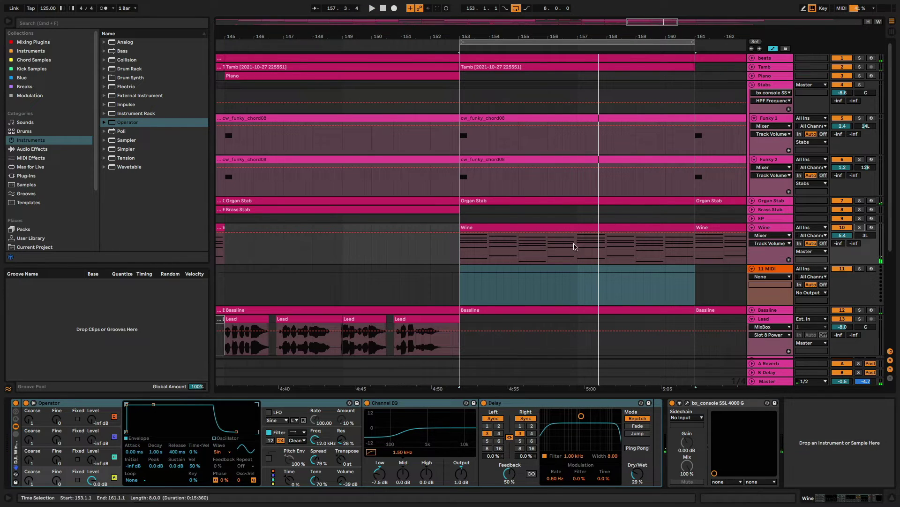
Step: Copy the Wine clip at bar 153 to the empty MIDI track 11 below and solo that track
{"action": "left_click", "coordinate": [575, 227]}
{"action": "left_click_drag", "start_coordinate": [575, 227], "coordinate": [577, 268]}
{"action": "left_click", "coordinate": [760, 271]}
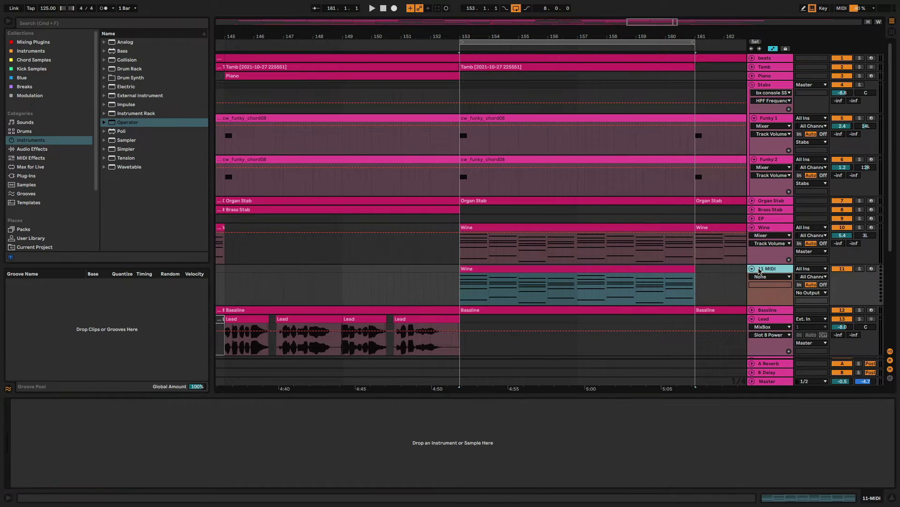
{"action": "left_click", "coordinate": [860, 269]}
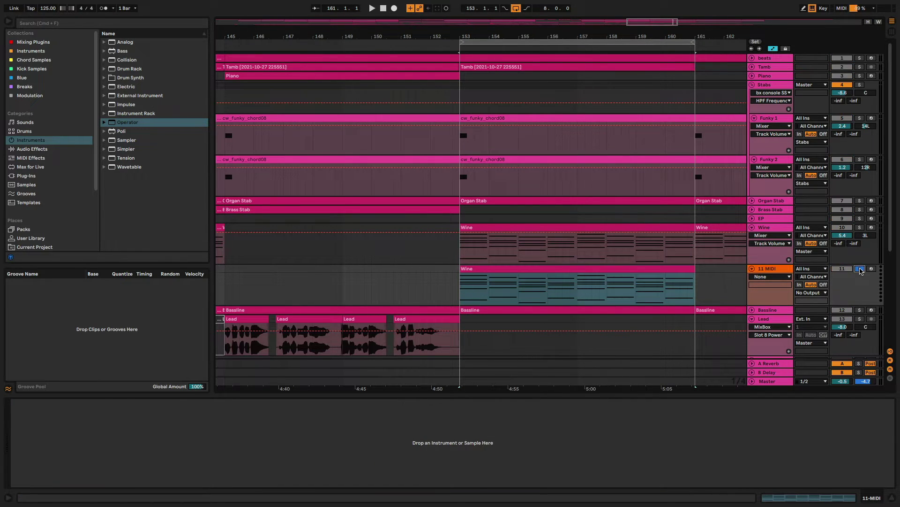
Step: Load the default Operator instrument onto track 11 and audition the copied clip
{"action": "double_click", "coordinate": [129, 126]}
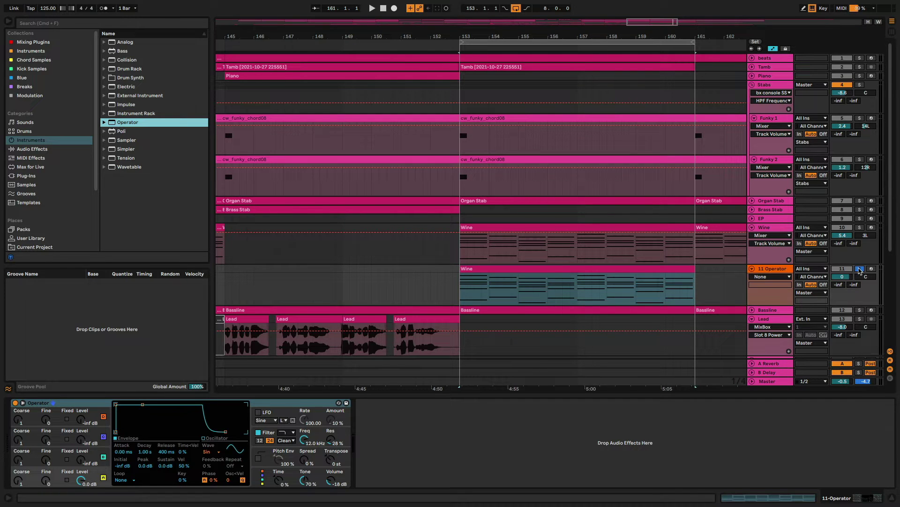
{"action": "key", "text": "space"}
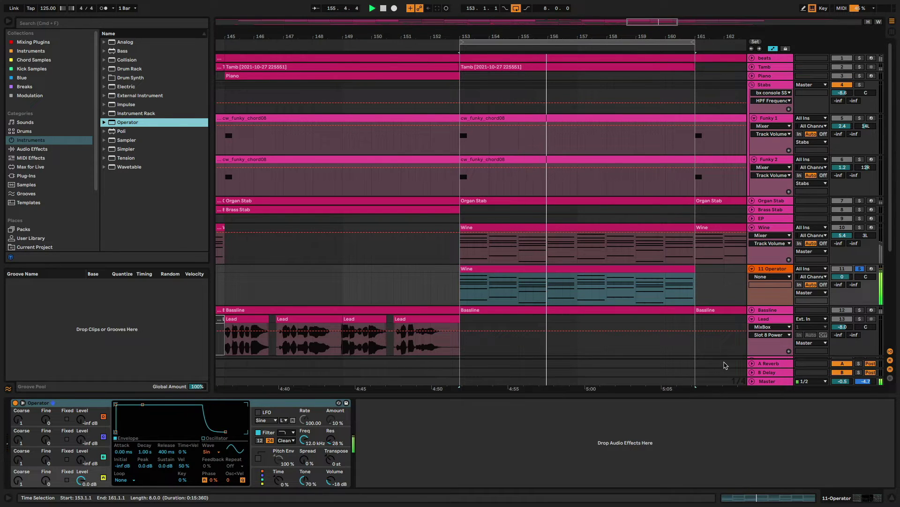
{"action": "key", "text": "space"}
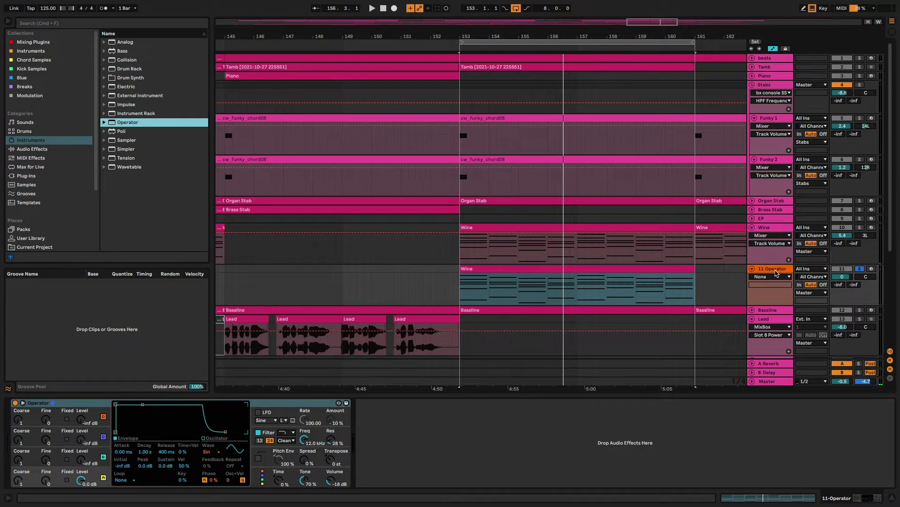
Step: Set Operator's Spread to 79 % and lower the volume of track 11 to -4.7 dB
{"action": "left_click", "coordinate": [305, 461]}
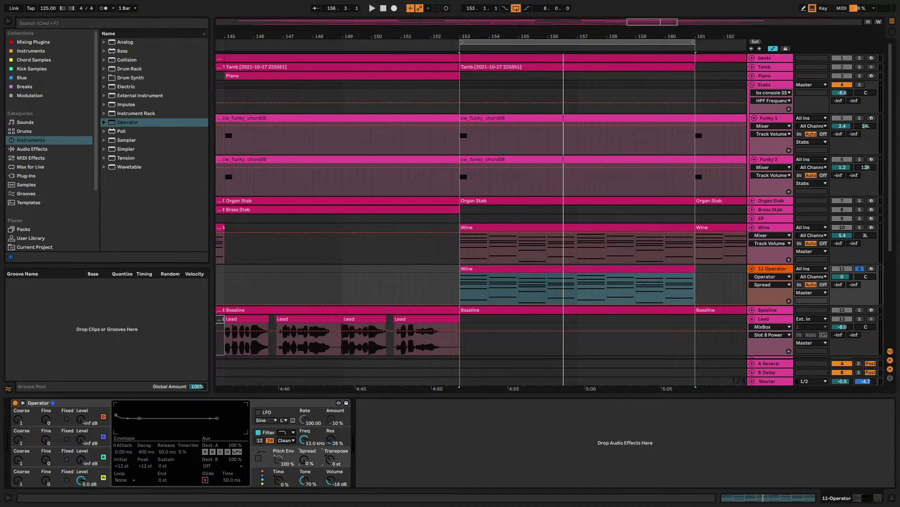
{"action": "left_click_drag", "start_coordinate": [304, 461], "coordinate": [302, 460]}
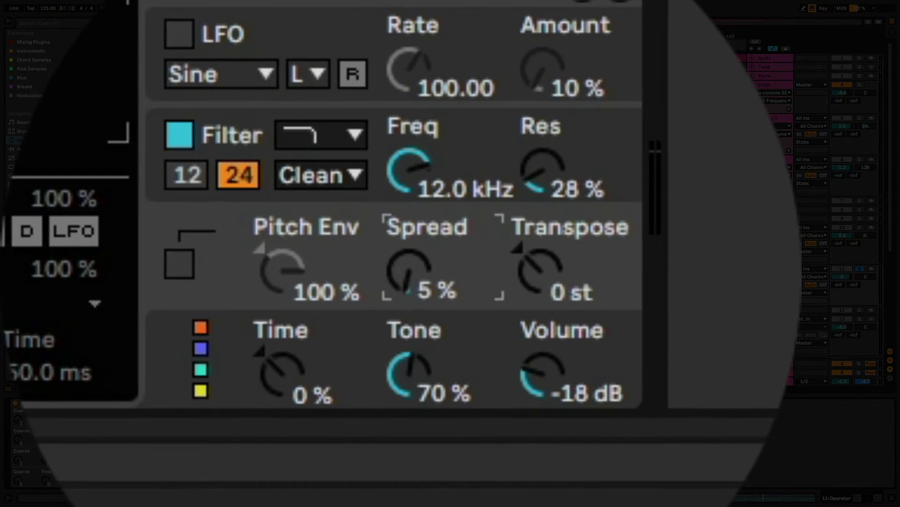
{"action": "mouse_move", "coordinate": [402, 273]}
{"action": "left_mouse_down"}
{"action": "mouse_move", "coordinate": [402, 239]}
{"action": "mouse_move", "coordinate": [402, 260]}
{"action": "left_mouse_up"}
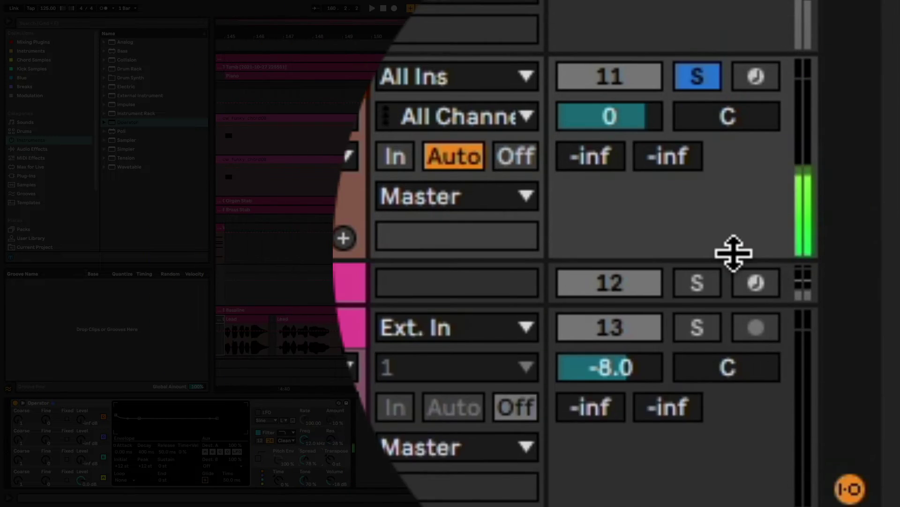
{"action": "left_click_drag", "start_coordinate": [628, 116], "coordinate": [629, 138]}
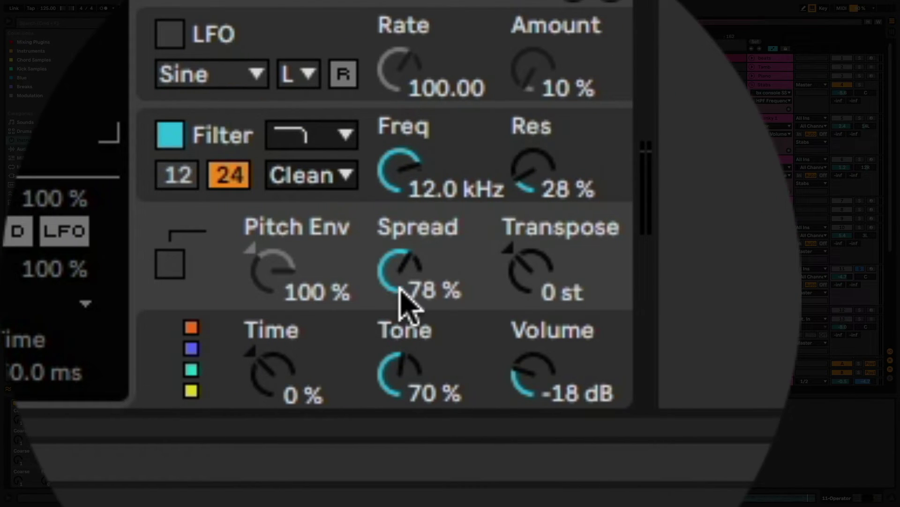
{"action": "left_click_drag", "start_coordinate": [408, 302], "coordinate": [408, 272]}
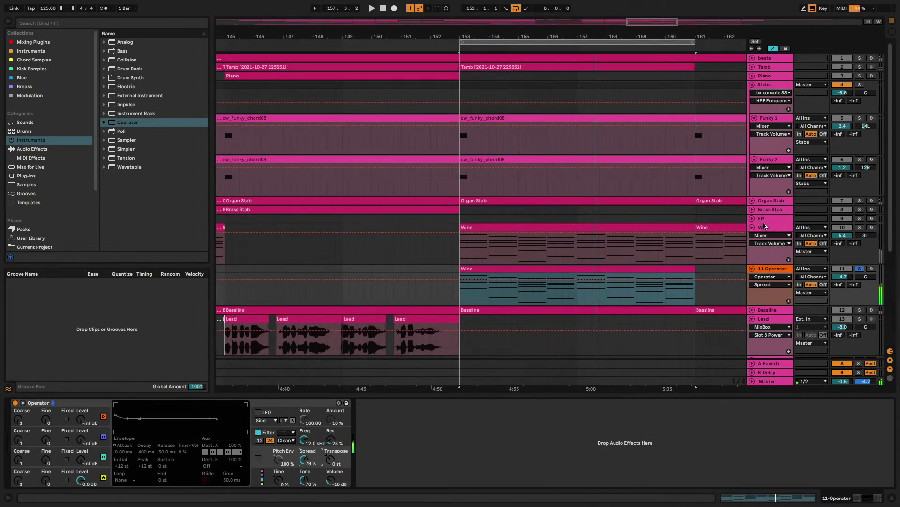
Step: Add a Channel EQ after Operator on track 11 with Low at -6.1 dB, followed by a default Delay
{"action": "left_click", "coordinate": [767, 228]}
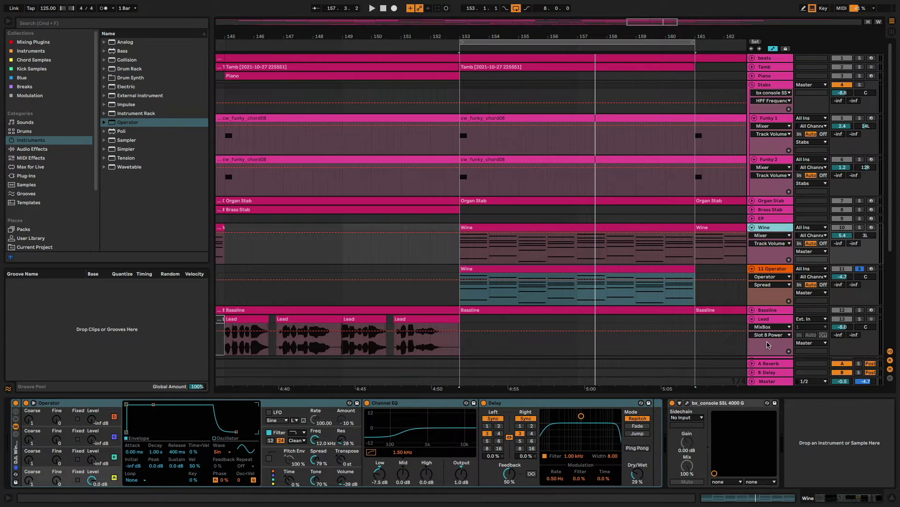
{"action": "left_click", "coordinate": [774, 271]}
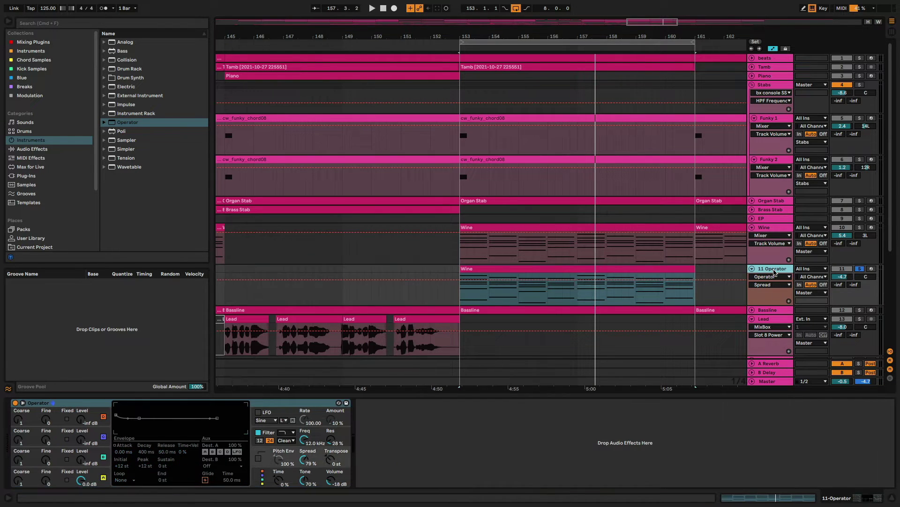
{"action": "left_click", "coordinate": [43, 149]}
{"action": "left_click", "coordinate": [104, 69]}
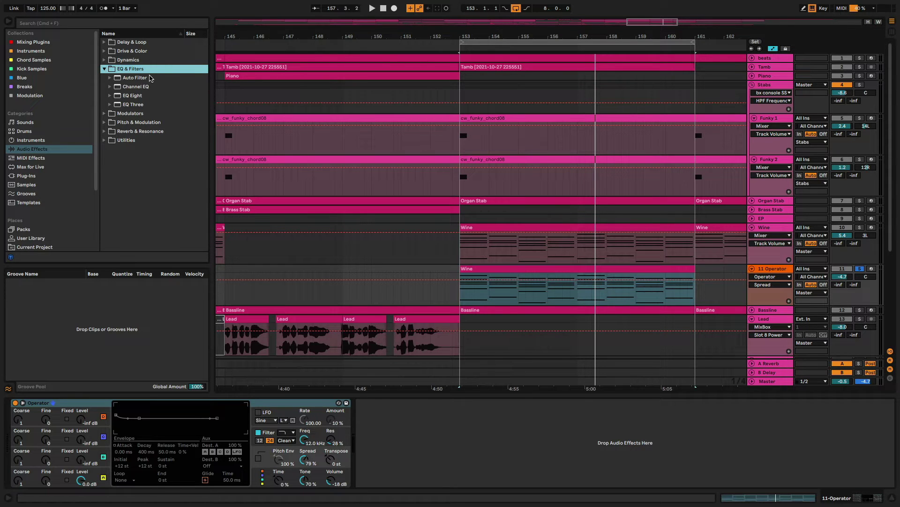
{"action": "double_click", "coordinate": [141, 87]}
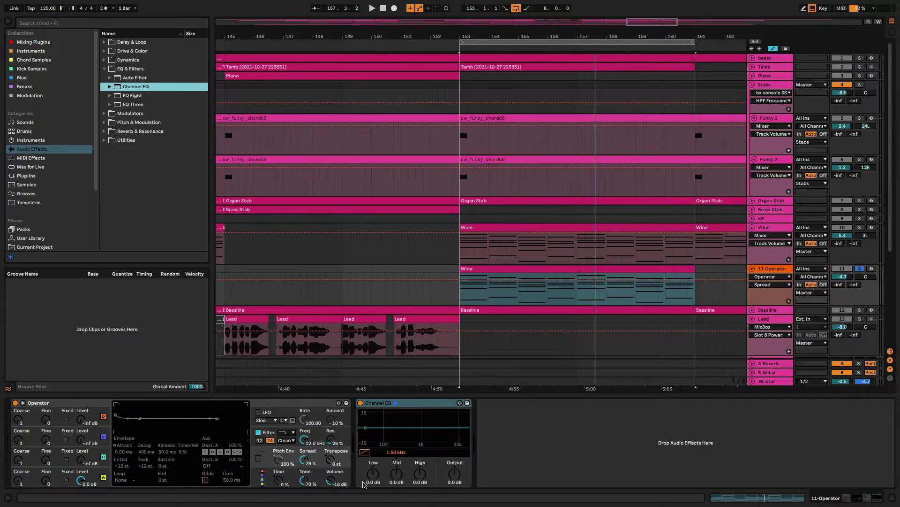
{"action": "mouse_move", "coordinate": [372, 474]}
{"action": "left_mouse_down"}
{"action": "mouse_move", "coordinate": [373, 493]}
{"action": "mouse_move", "coordinate": [373, 478]}
{"action": "left_mouse_up"}
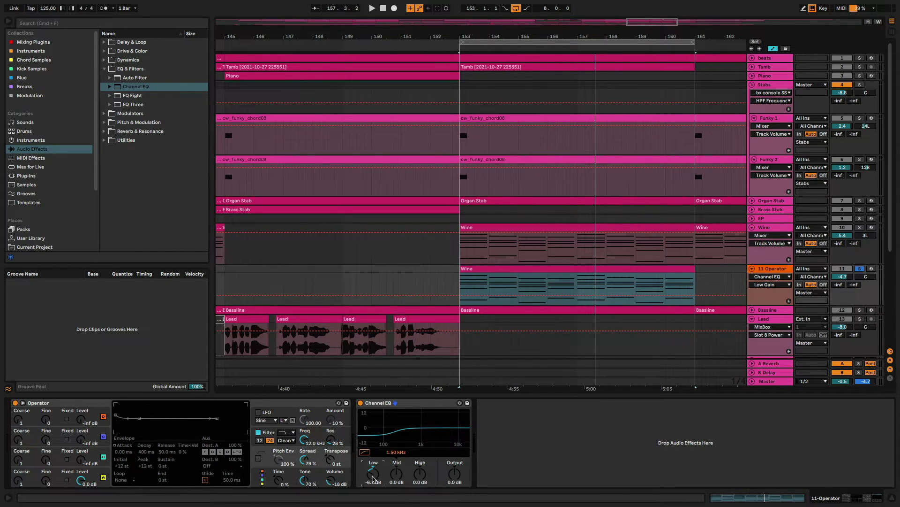
{"action": "left_click", "coordinate": [104, 43]}
{"action": "double_click", "coordinate": [131, 60]}
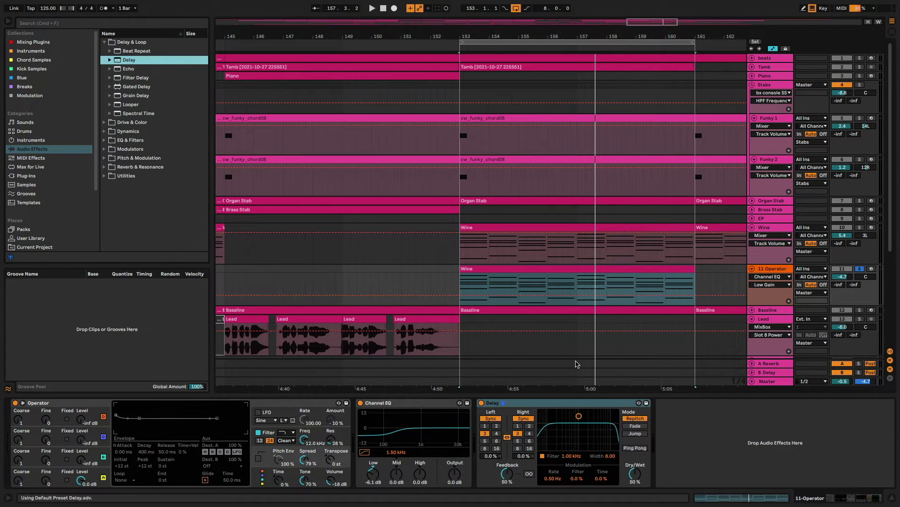
{"action": "left_click", "coordinate": [772, 229]}
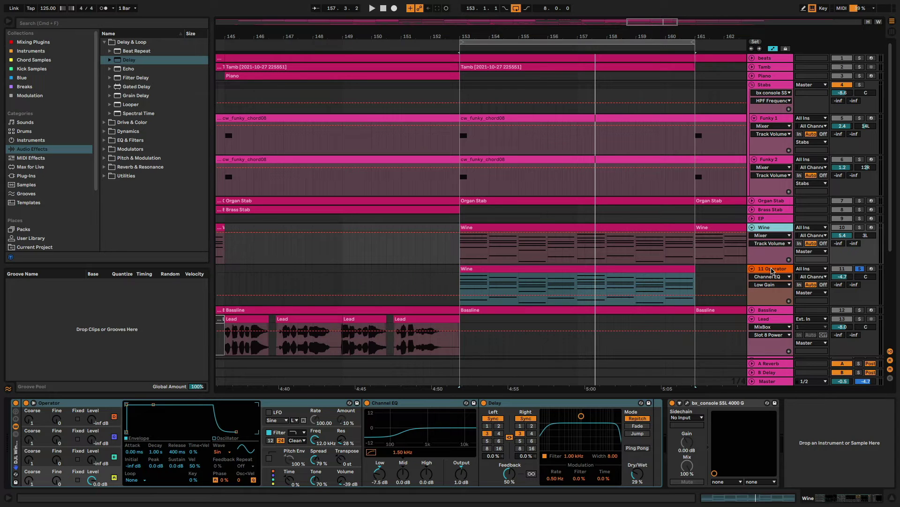
{"action": "left_click", "coordinate": [581, 407]}
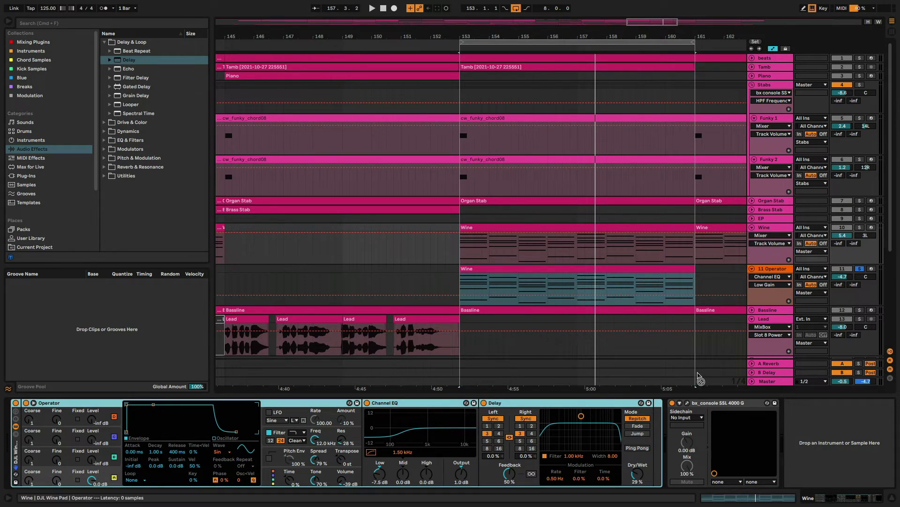
{"action": "left_click", "coordinate": [774, 269]}
{"action": "scroll", "coordinate": [706, 467], "scroll_direction": "right", "scroll_amount": 3}
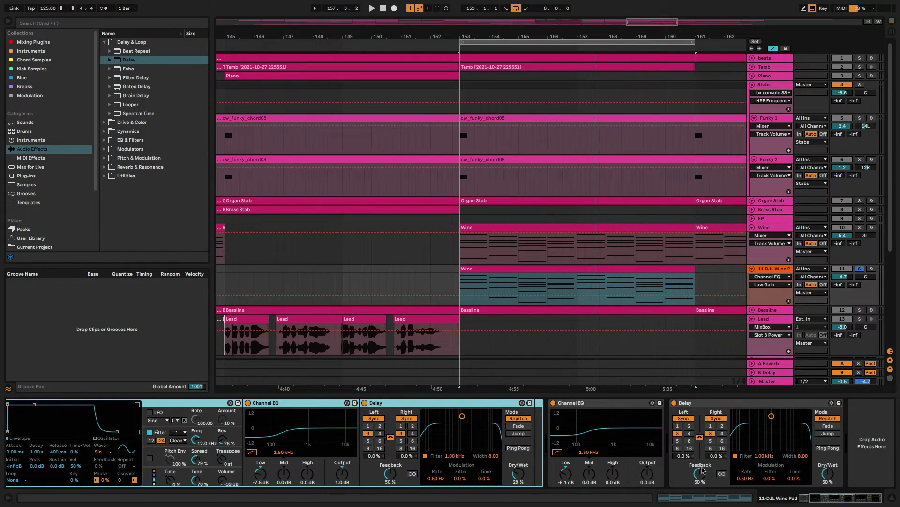
{"action": "key", "text": "super+z"}
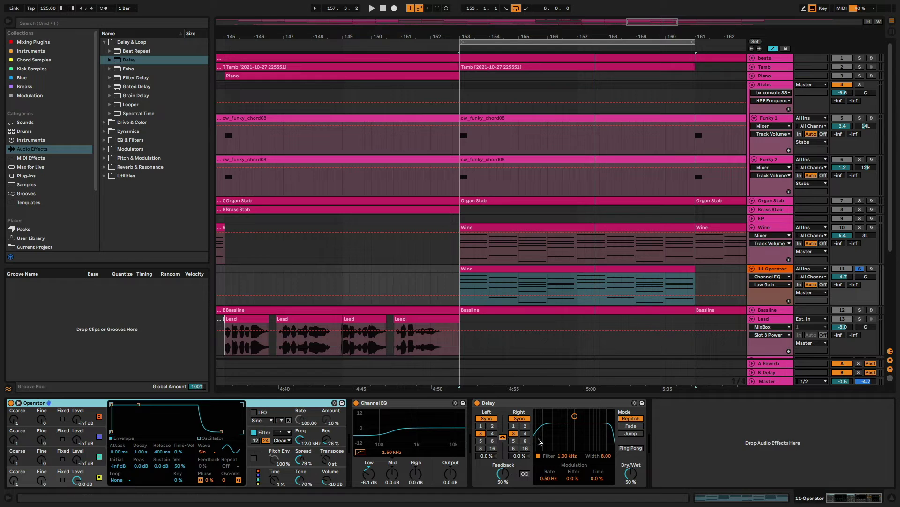
Step: Copy the Wine track's Delay onto track 11 as a reference and set the existing Delay's Dry/Wet to 29 %
{"action": "left_click", "coordinate": [777, 229]}
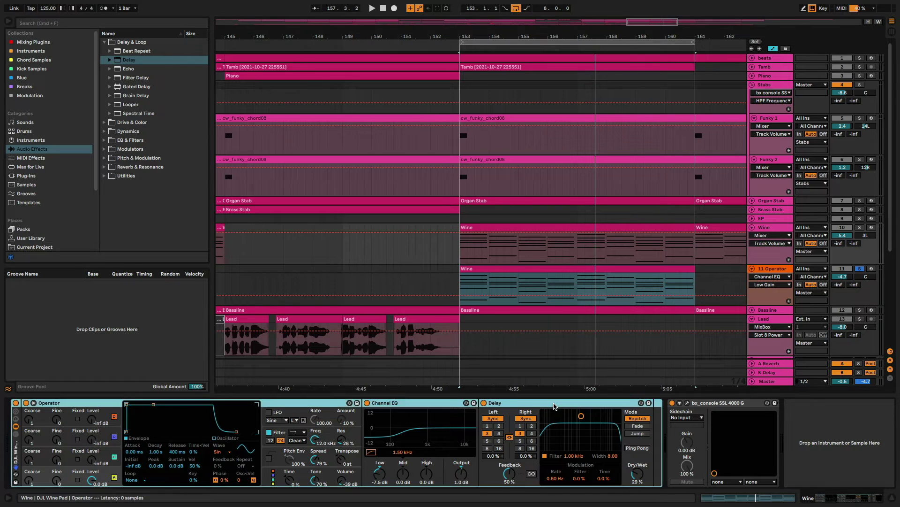
{"action": "left_click", "coordinate": [555, 406]}
{"action": "left_click_drag", "start_coordinate": [554, 406], "coordinate": [774, 270]}
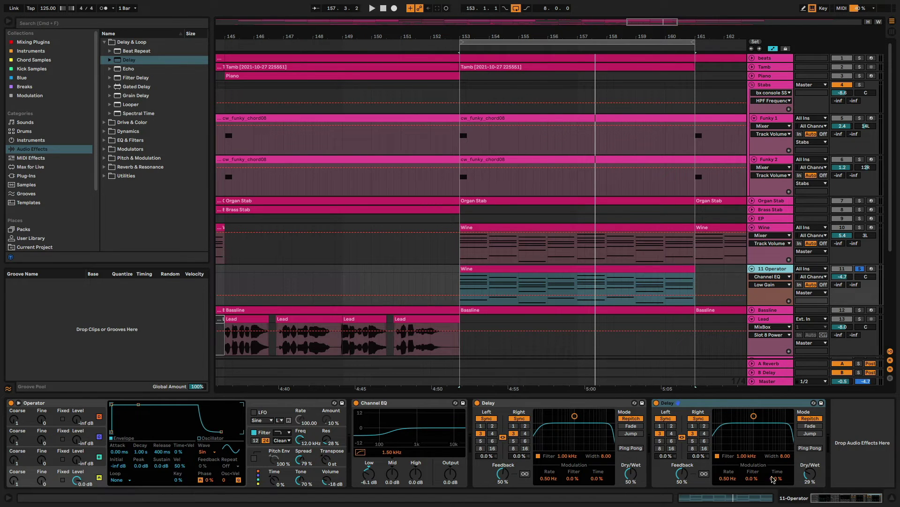
{"action": "left_click_drag", "start_coordinate": [631, 474], "coordinate": [630, 478]}
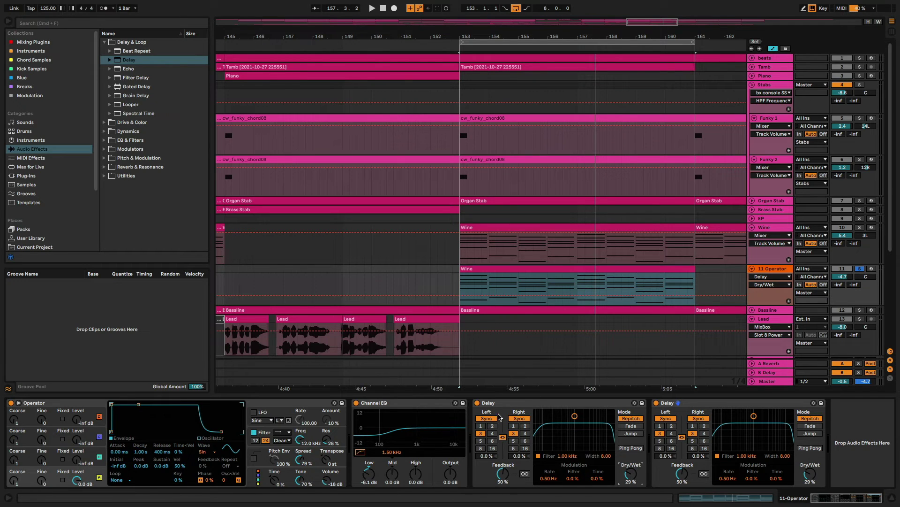
Step: Delete the copied second Delay from track 11 and play back the finished device chain
{"action": "left_click", "coordinate": [750, 405]}
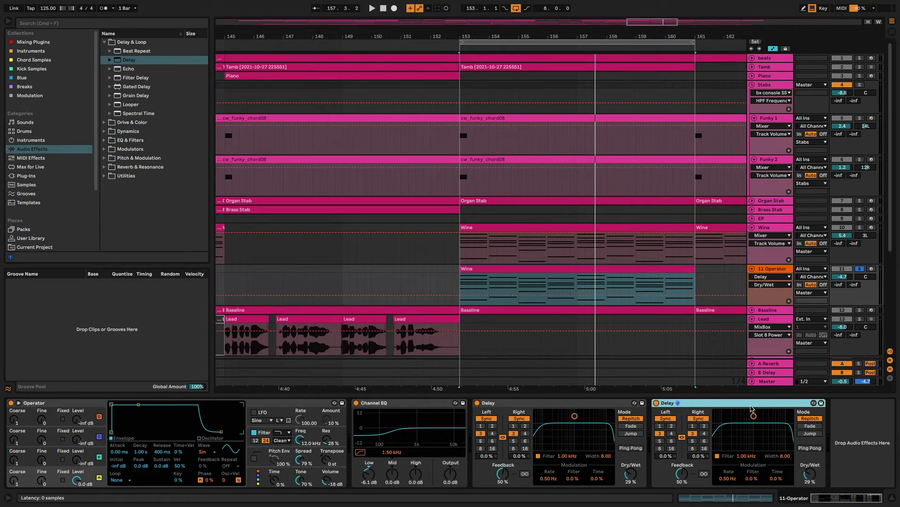
{"action": "key", "text": "Delete"}
{"action": "key", "text": "space"}
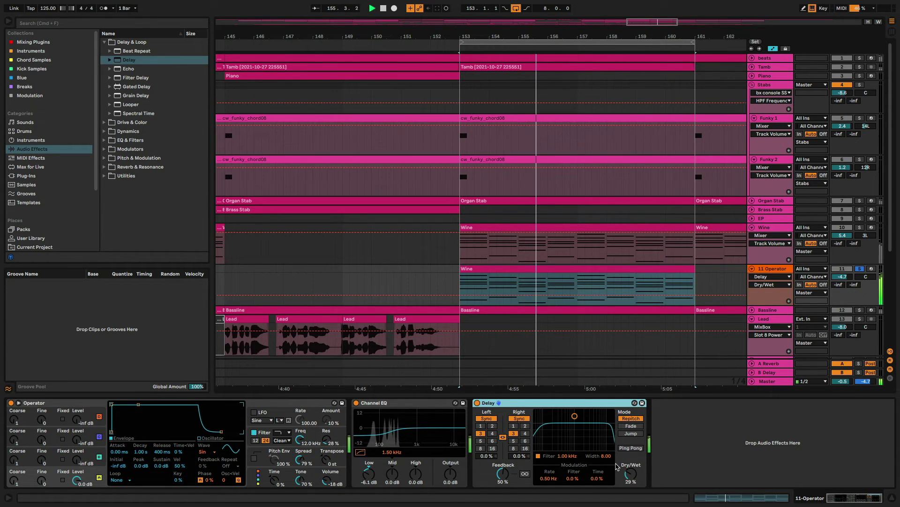
{"action": "key", "text": "space"}
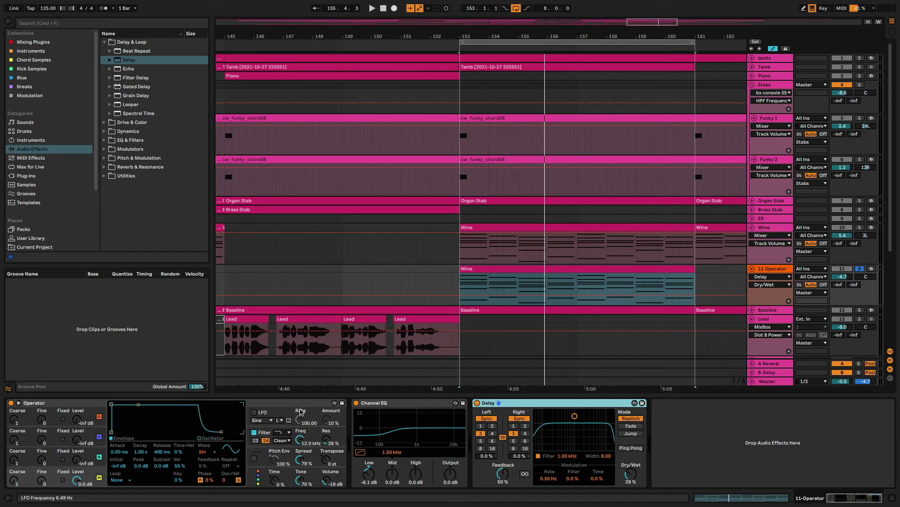
Step: Group Operator, Channel EQ and Delay on track 11 into one Instrument Rack
{"action": "left_click", "coordinate": [299, 406]}
{"action": "left_click", "coordinate": [532, 404]}
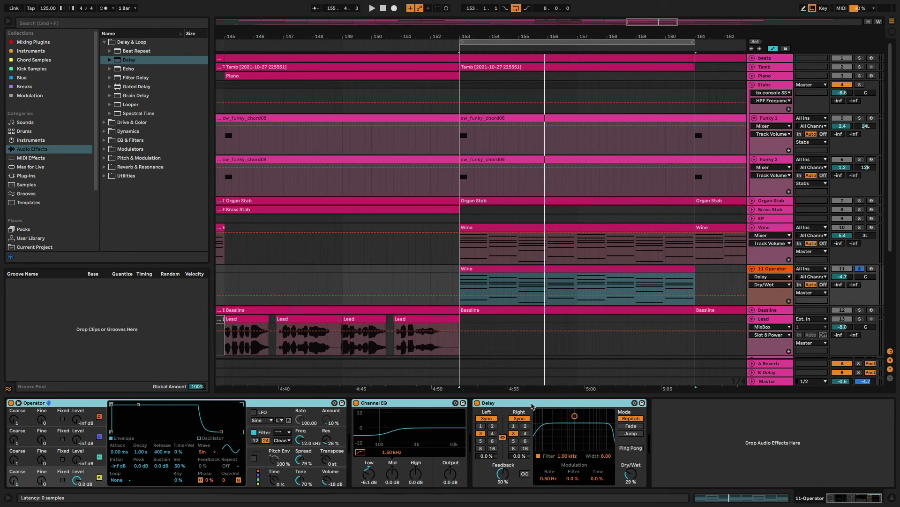
{"action": "left_click", "coordinate": [322, 405]}
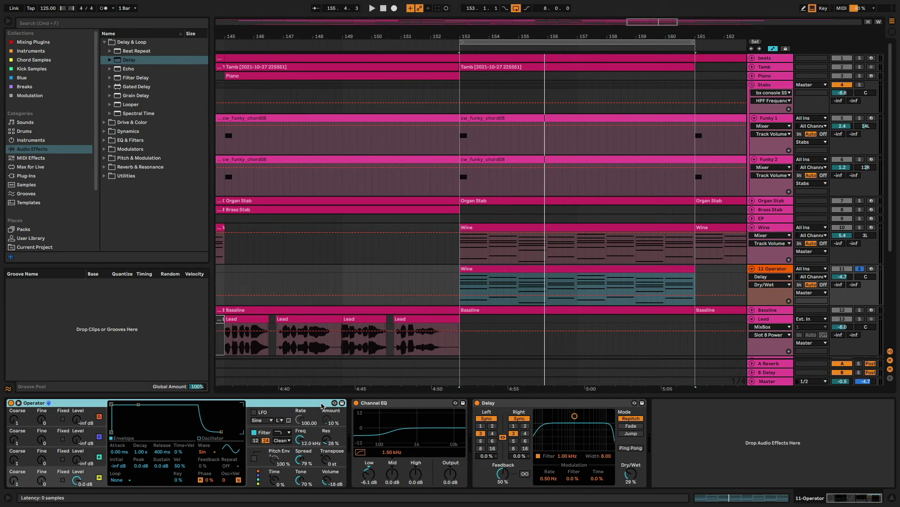
{"action": "left_click", "coordinate": [587, 406]}
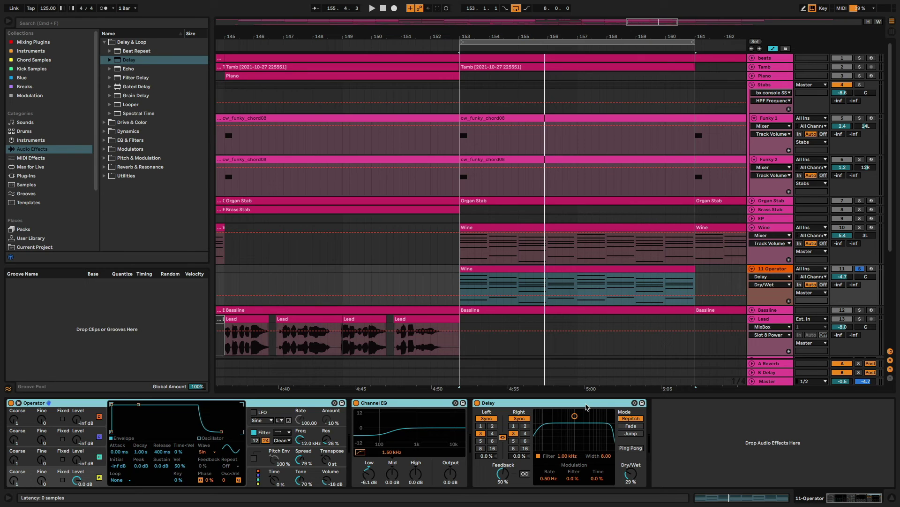
{"action": "right_click", "coordinate": [586, 406]}
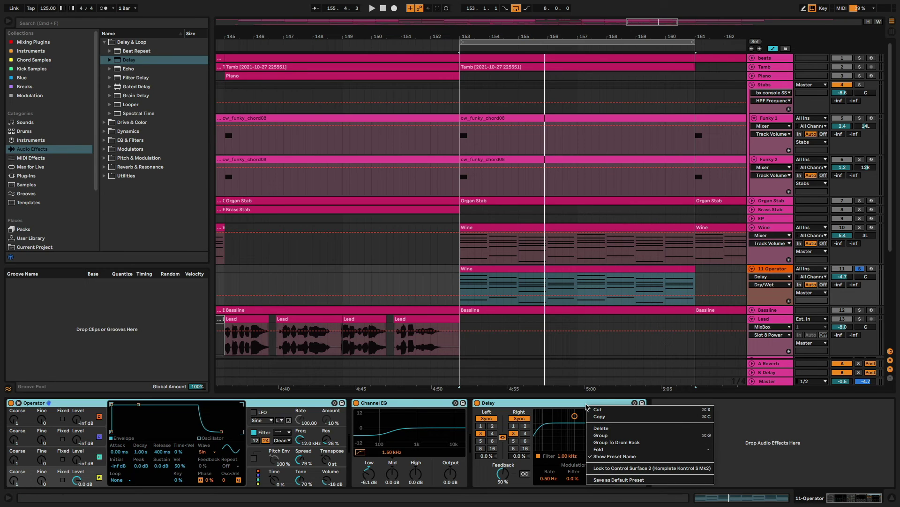
{"action": "left_click", "coordinate": [638, 435]}
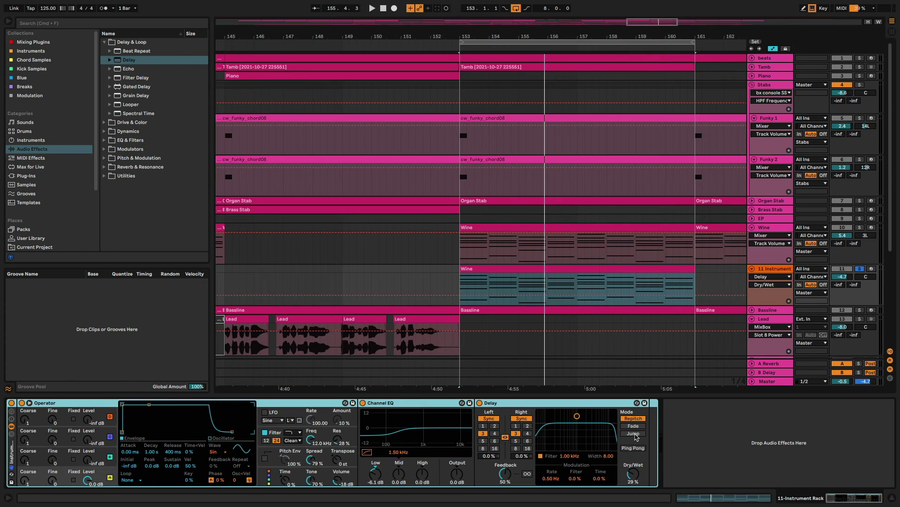